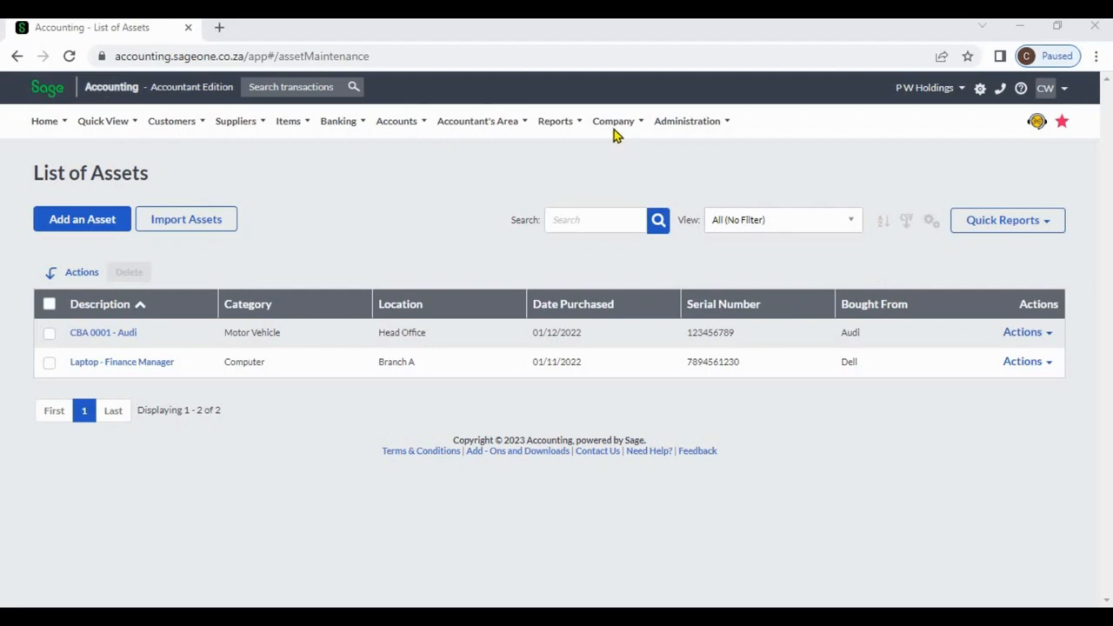
Start a new asset record for the company and describe it as "Table".
left_click(614, 125)
mouse_move(631, 241)
mouse_move(611, 126)
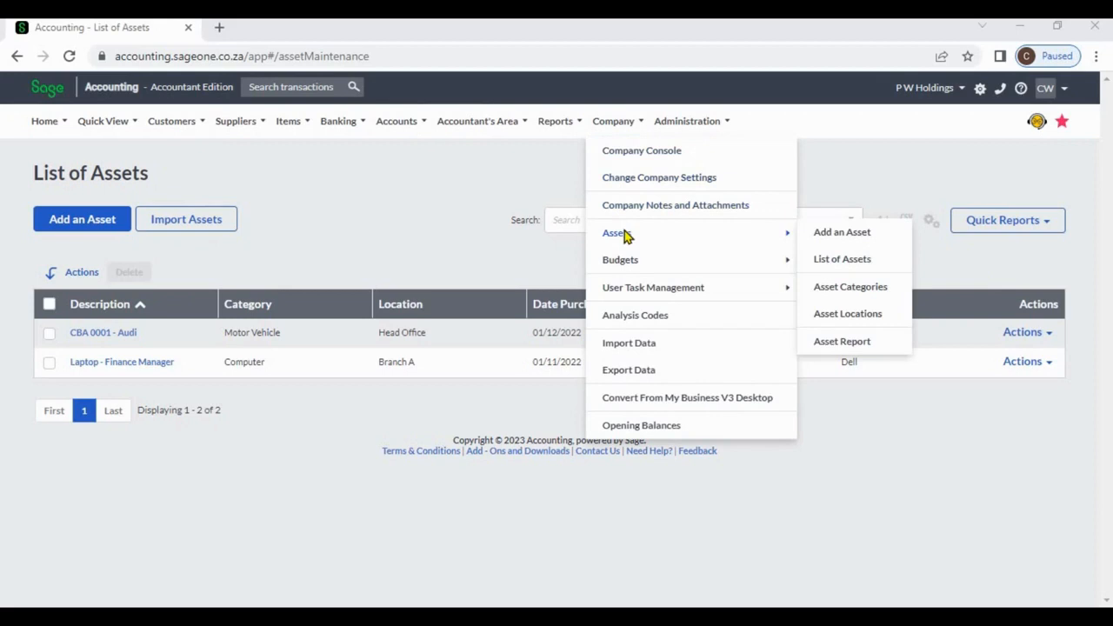
left_click(816, 233)
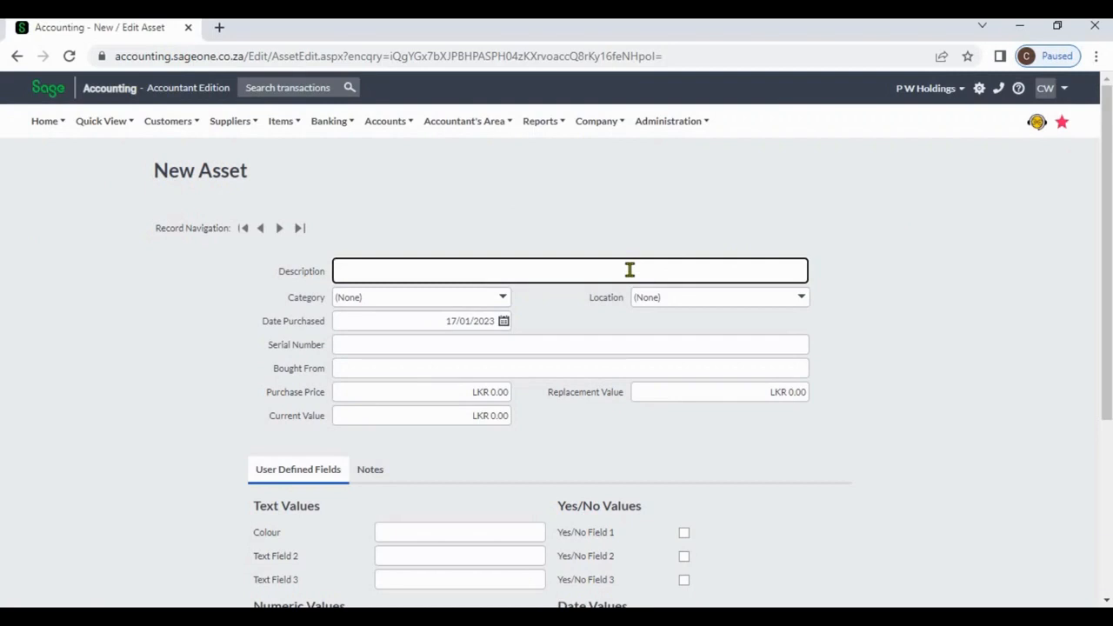
type("Table")
Create a new asset category named "Furniture" and assign it to the asset.
left_click(505, 301)
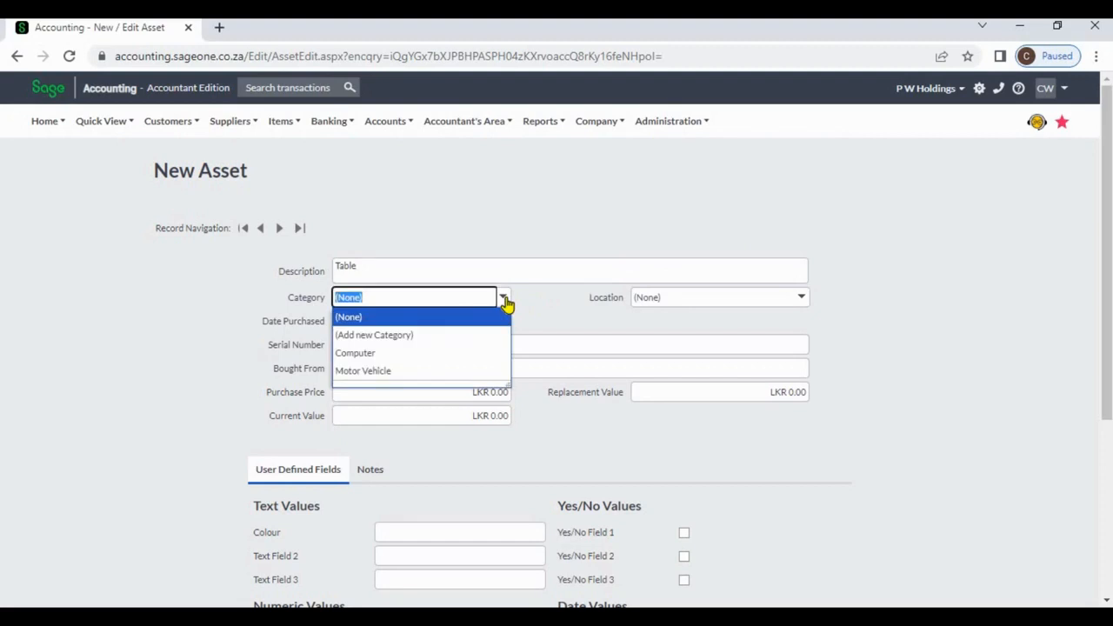
left_click(455, 343)
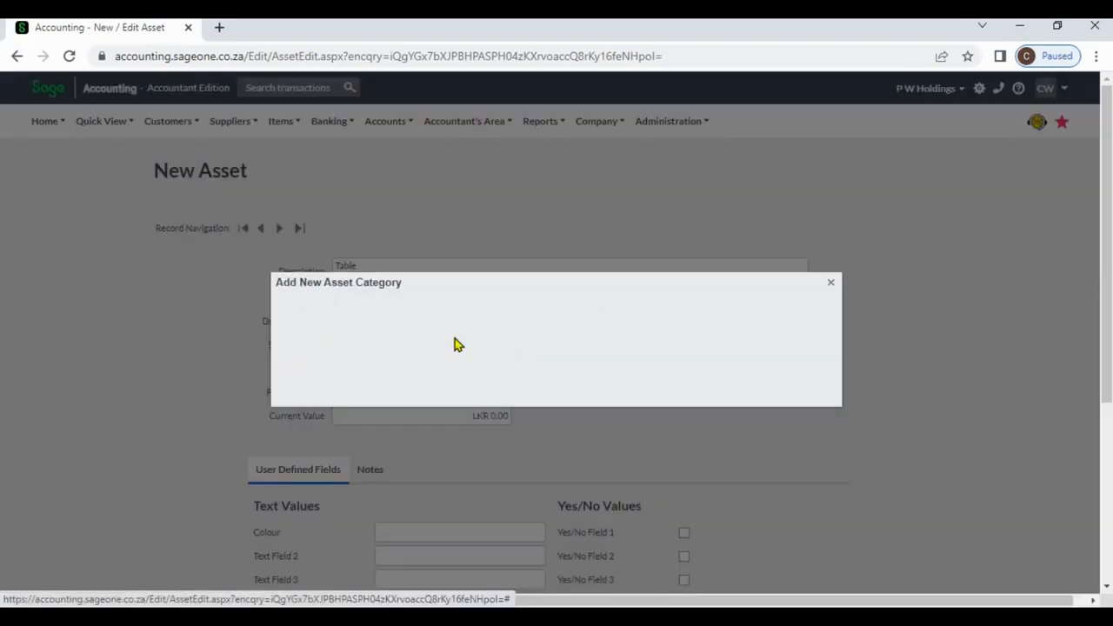
type("F")
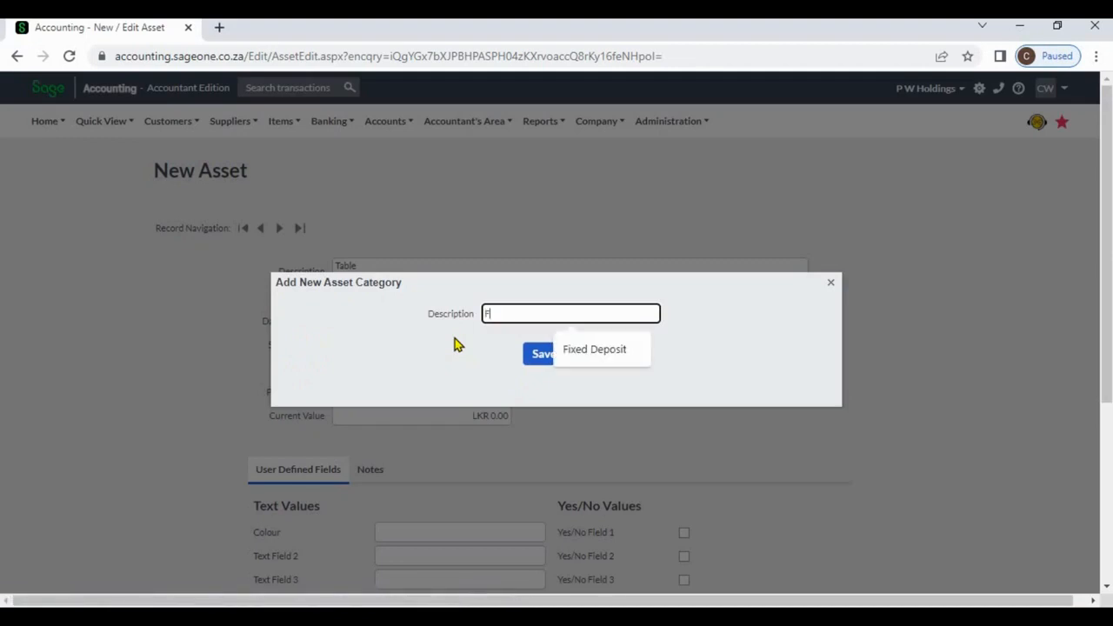
type("urniture")
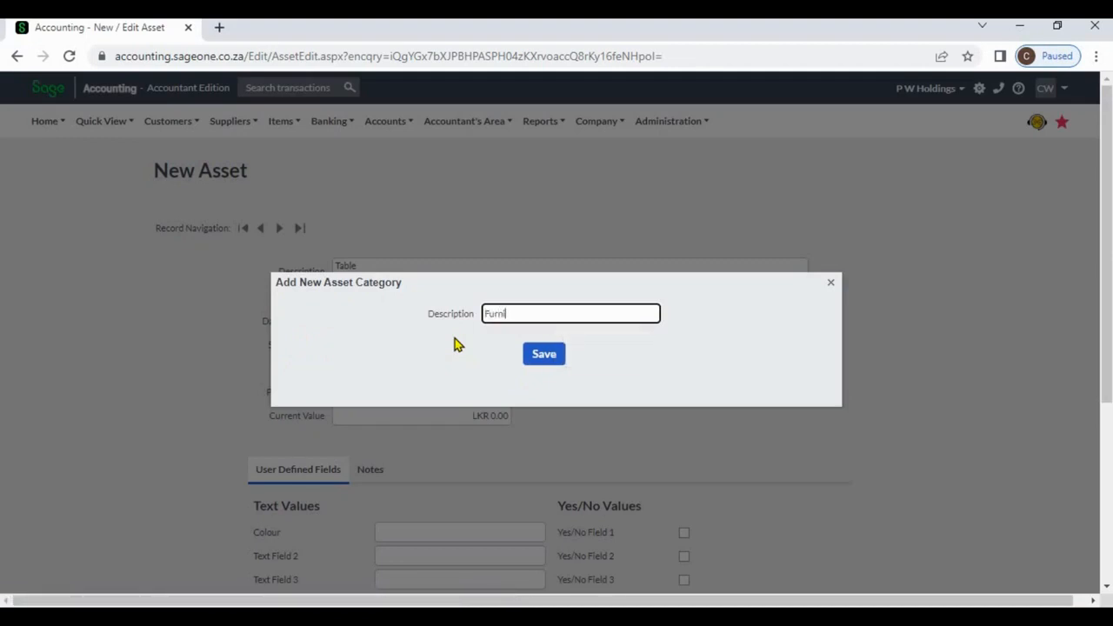
left_click(540, 355)
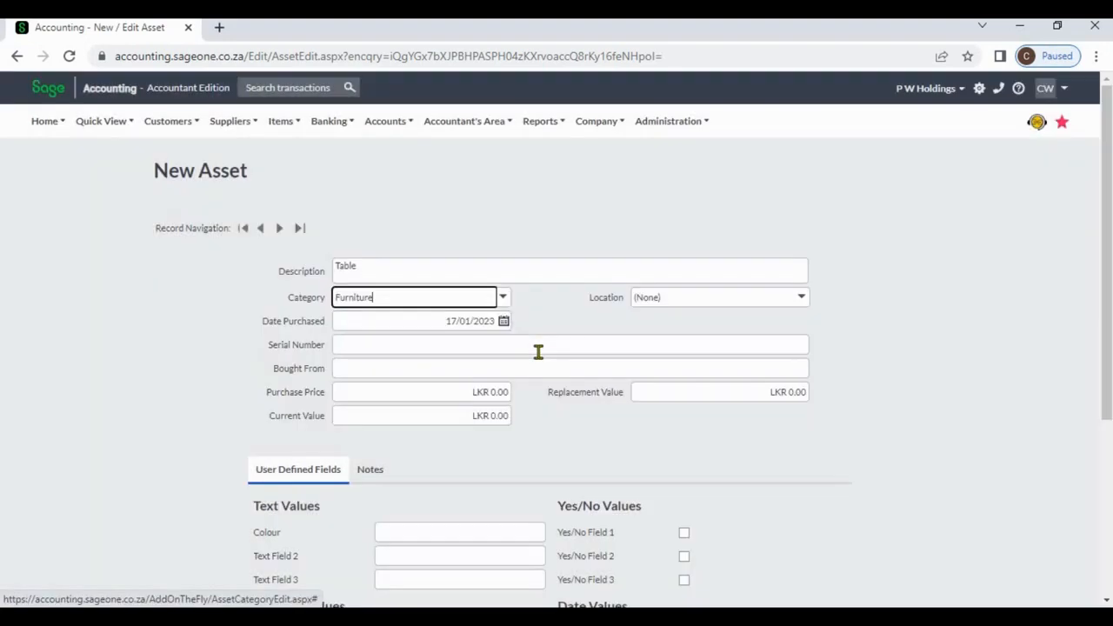
Set the asset's purchase date to 01/01/2023.
left_click(503, 321)
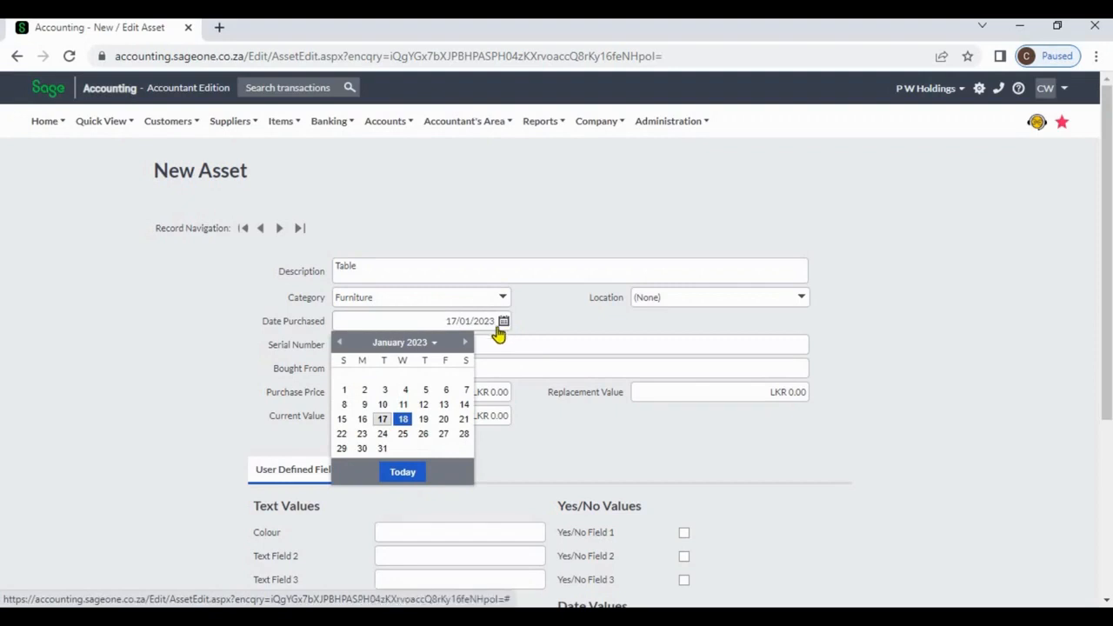
left_click(344, 392)
left_click(551, 319)
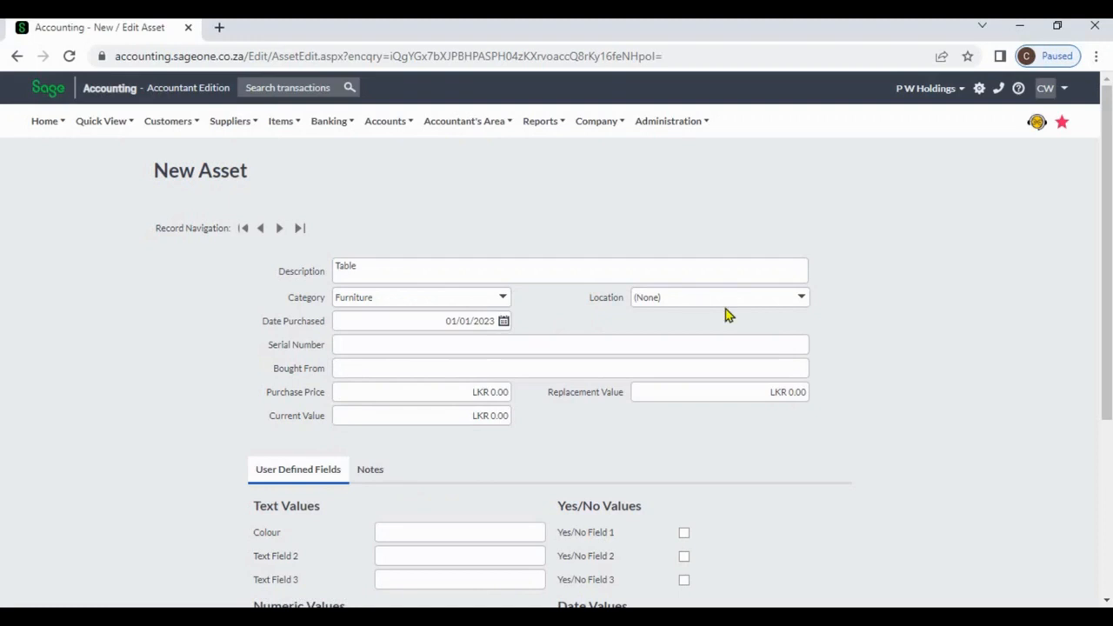
Create a new asset location named "Branch B" and assign it to the asset.
left_click(801, 301)
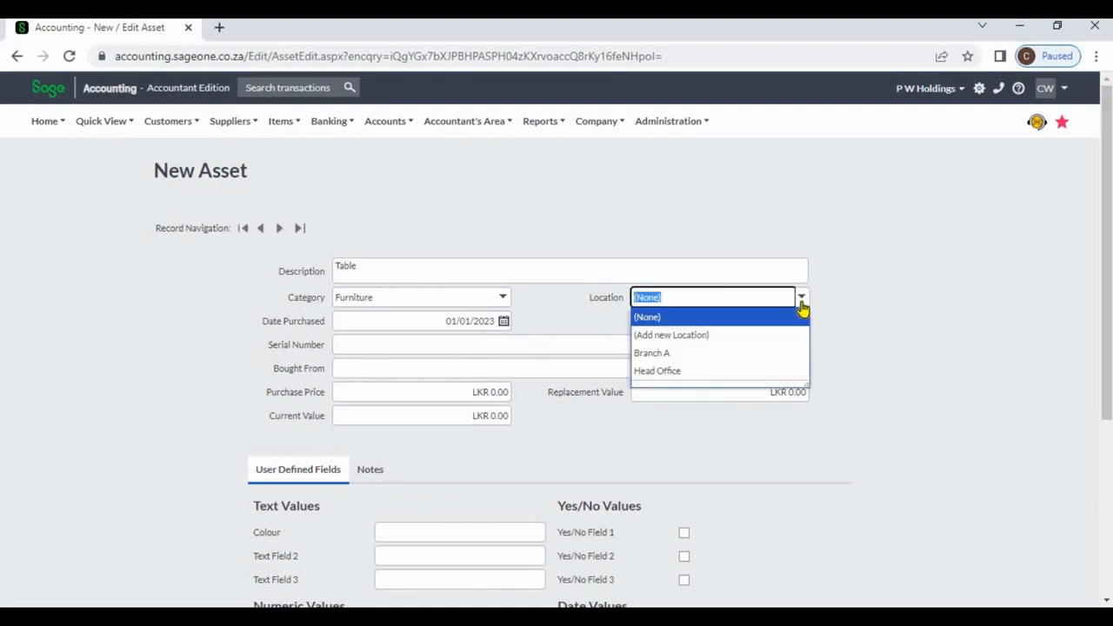
left_click(754, 336)
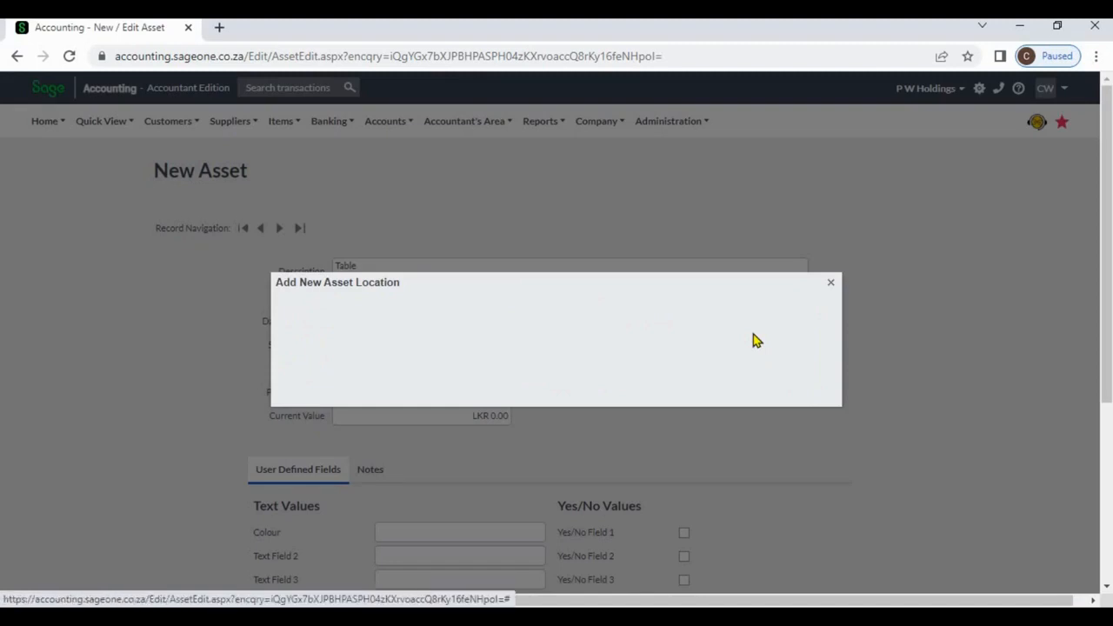
type("Branch")
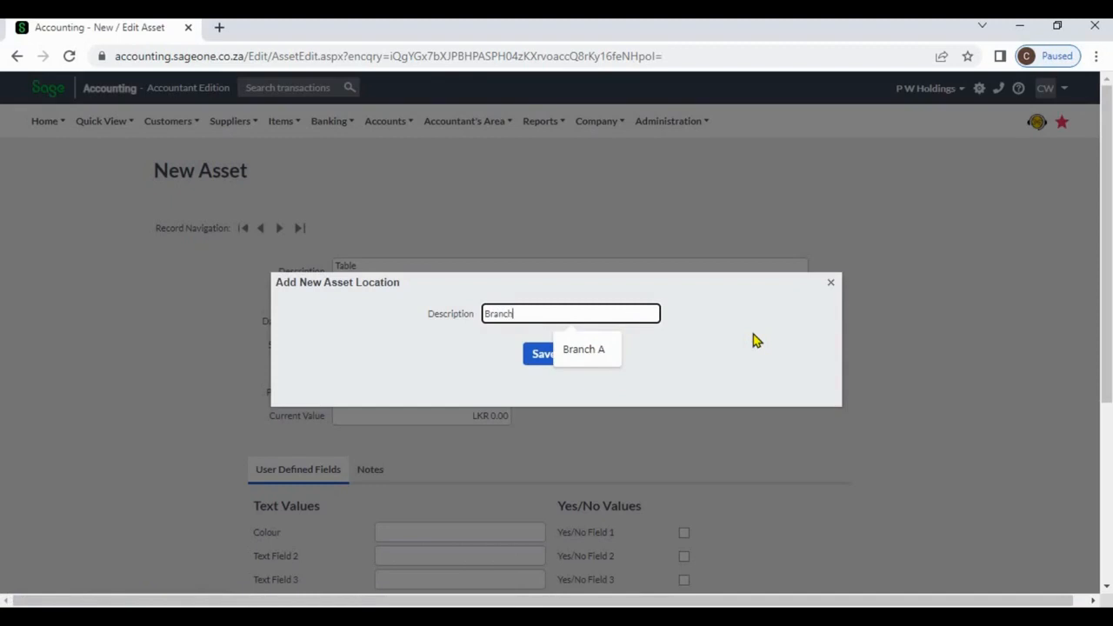
type(" B")
left_click(543, 355)
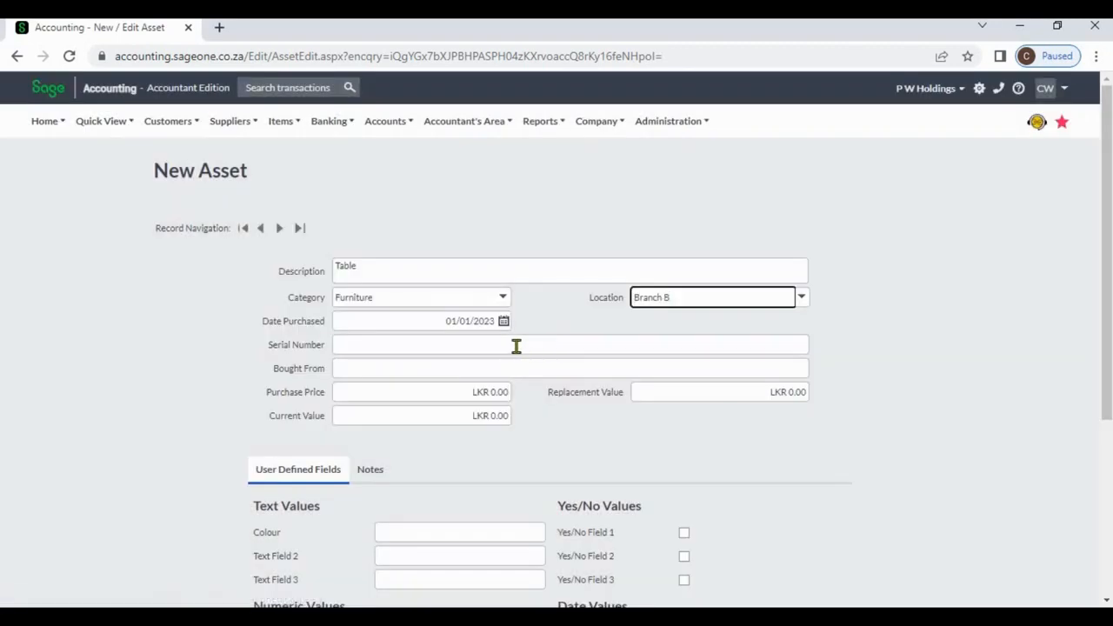
left_click(515, 346)
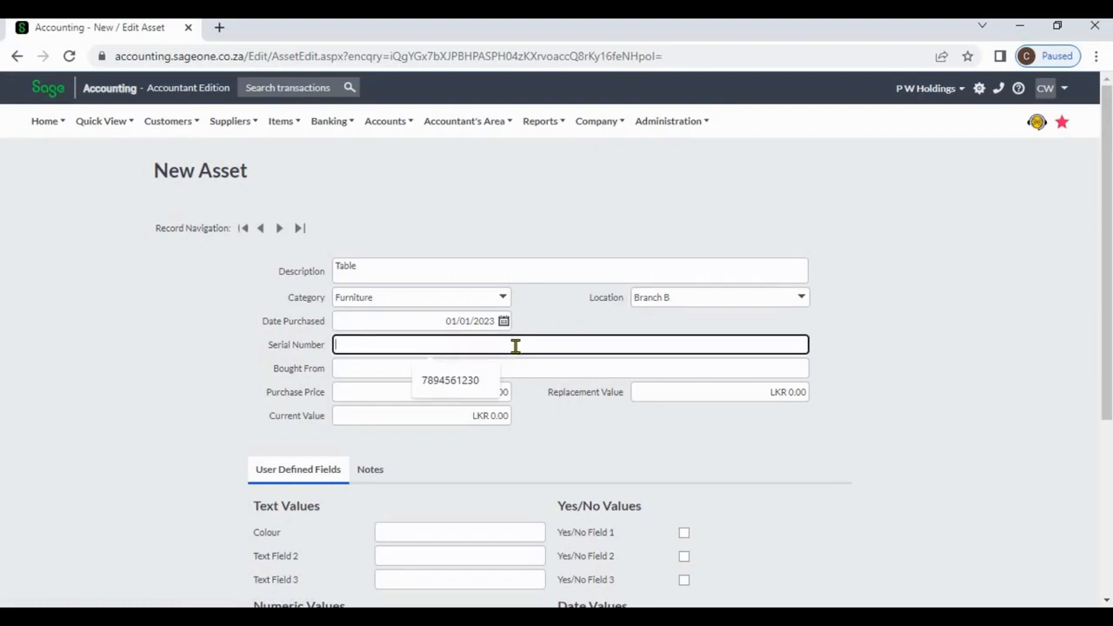
type("456")
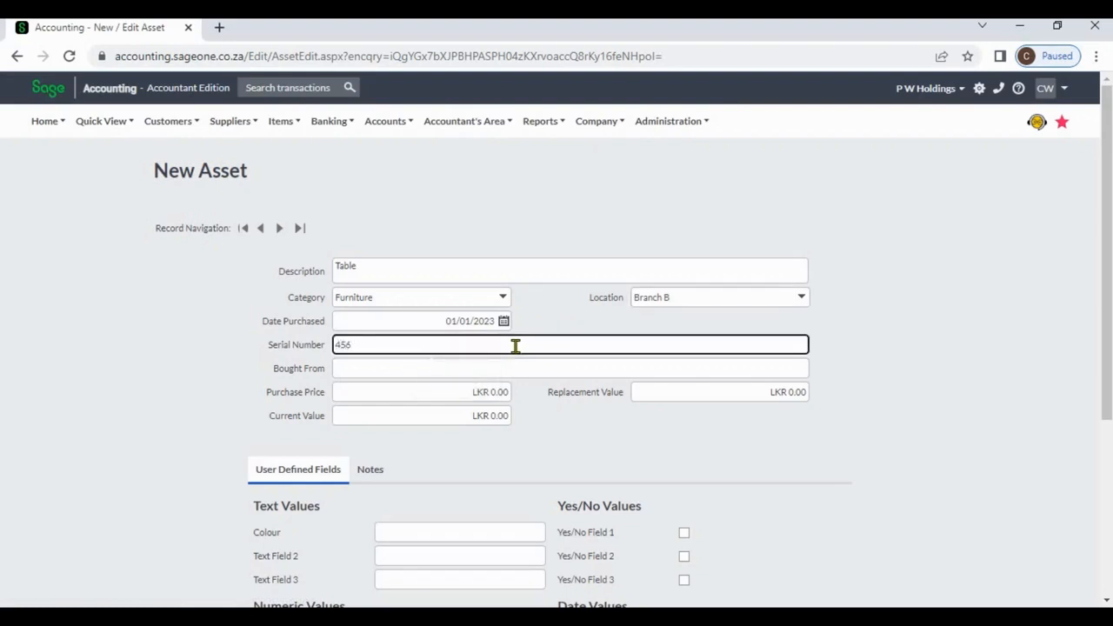
type("7891230")
left_click(513, 368)
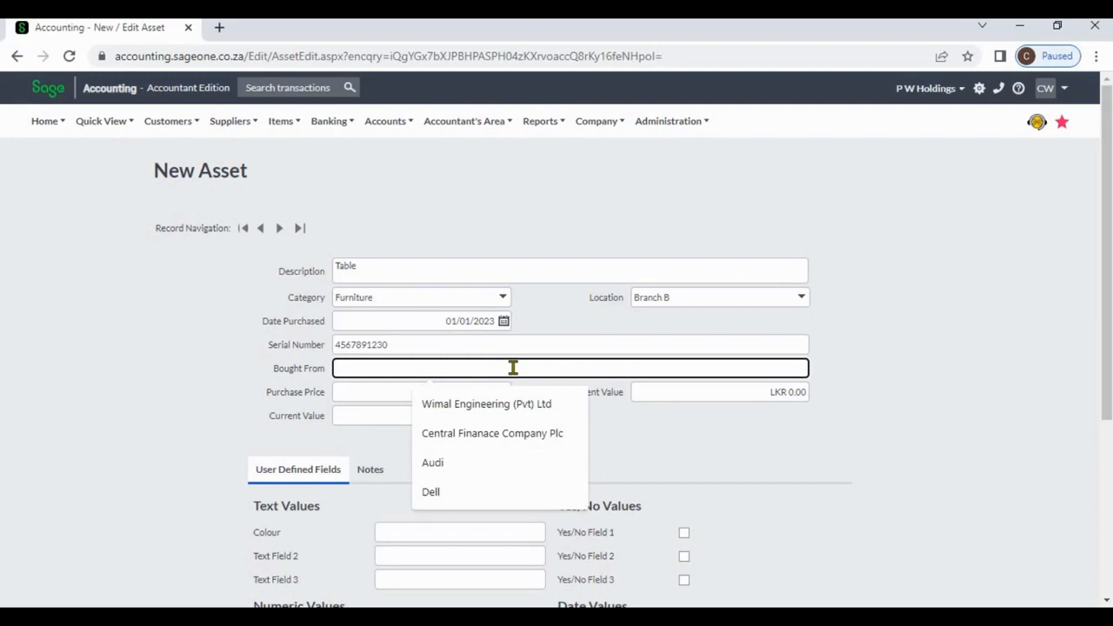
type("Furn")
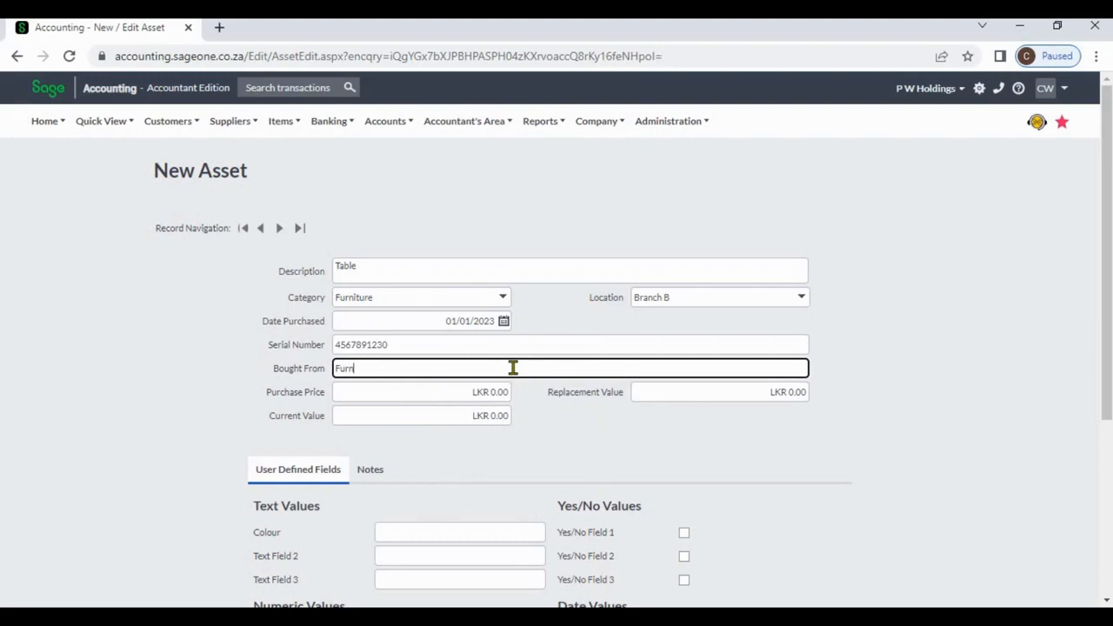
type("iture House")
Set the asset's purchase price to LKR 100,000, its replacement value to LKR 120,000 and its current value to LKR 95,000.
left_click(480, 391)
type("10000")
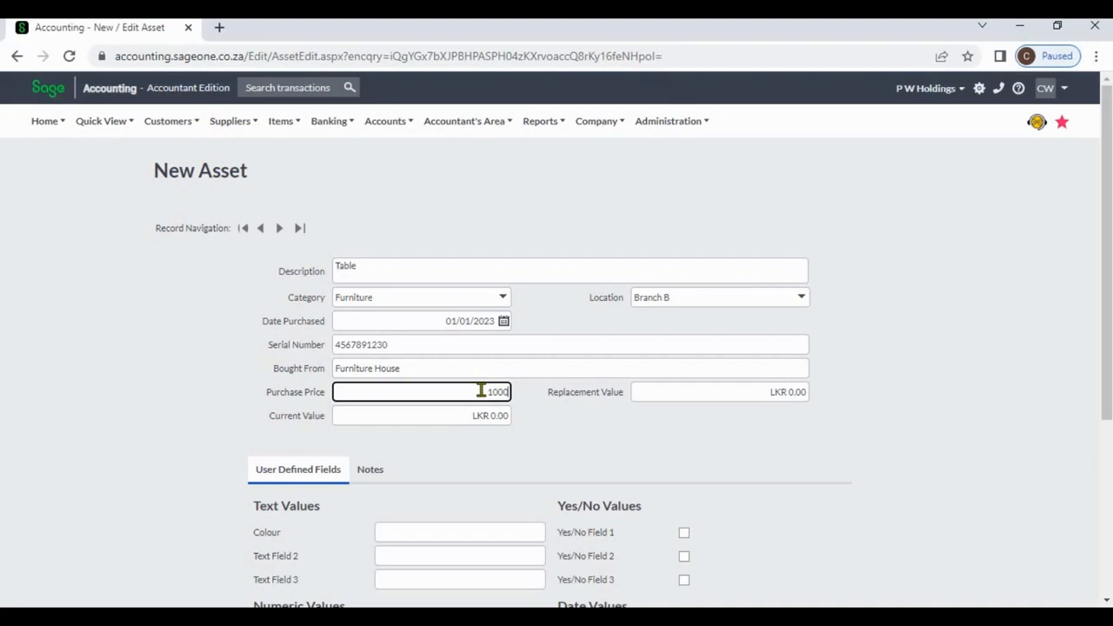
key("Tab")
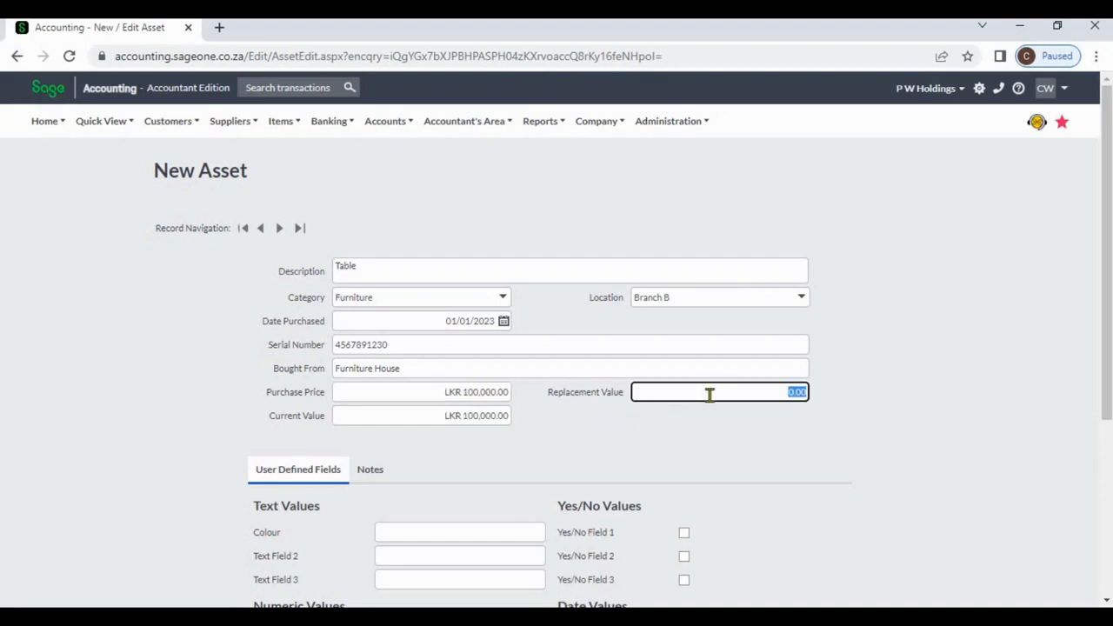
type("120000")
left_click(550, 430)
left_click(496, 415)
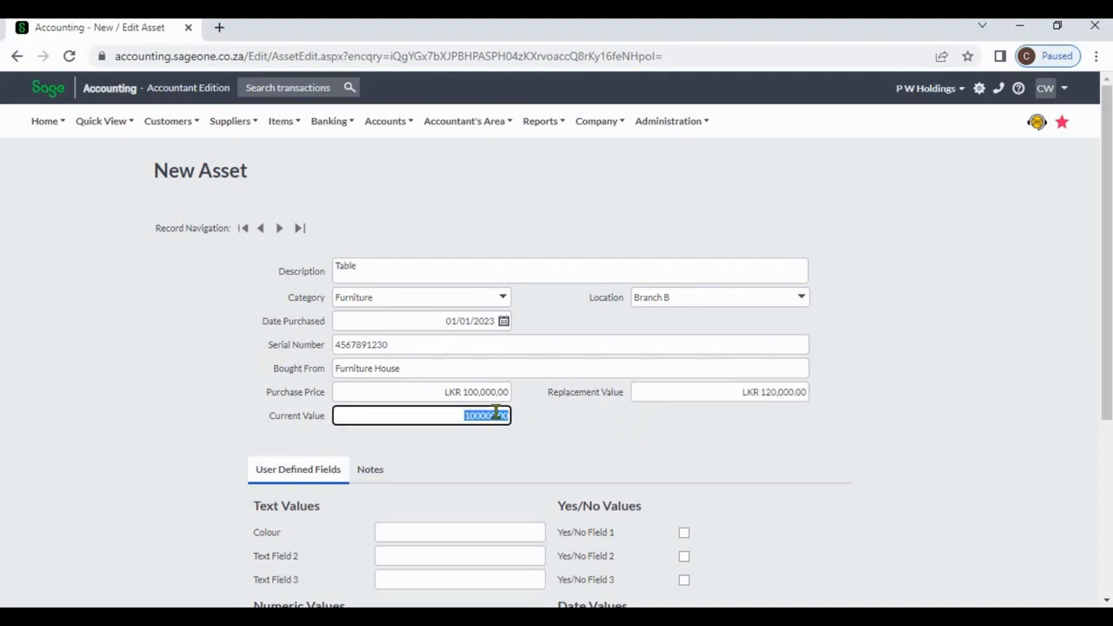
type("95000")
left_click(581, 454)
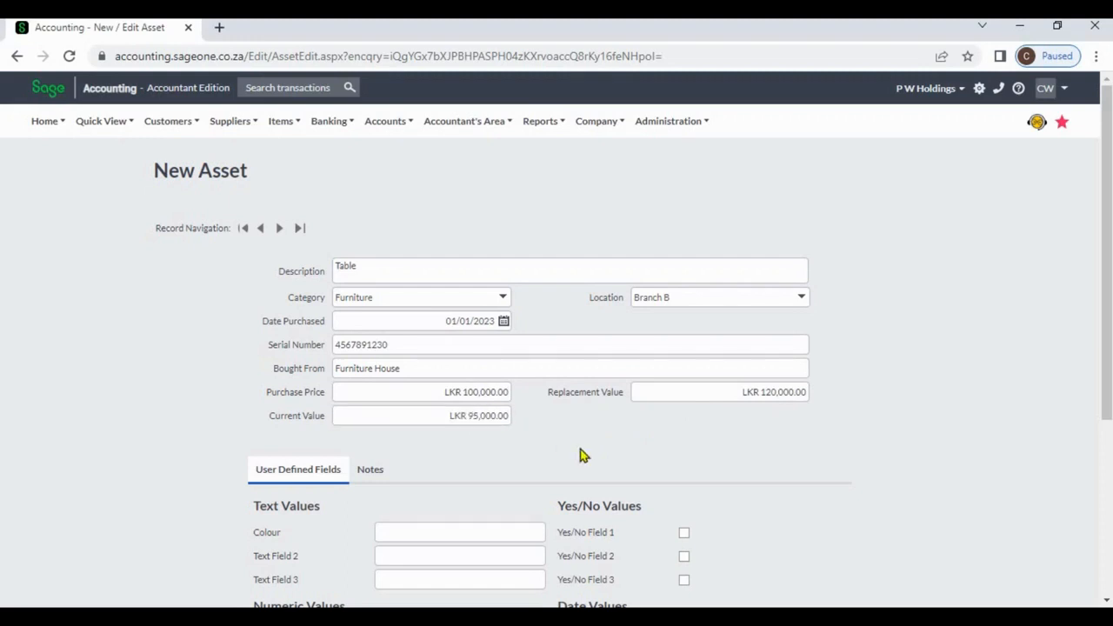
Set the asset's user-defined Colour field to "Black".
left_click(1107, 600)
left_click(1106, 602)
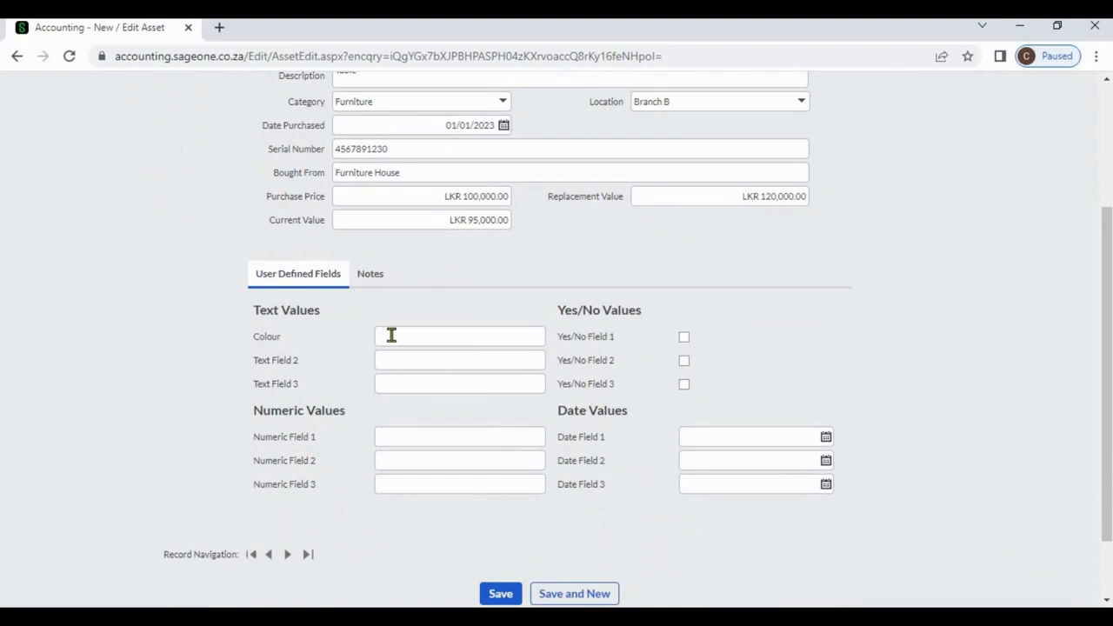
left_click(392, 336)
type("Black")
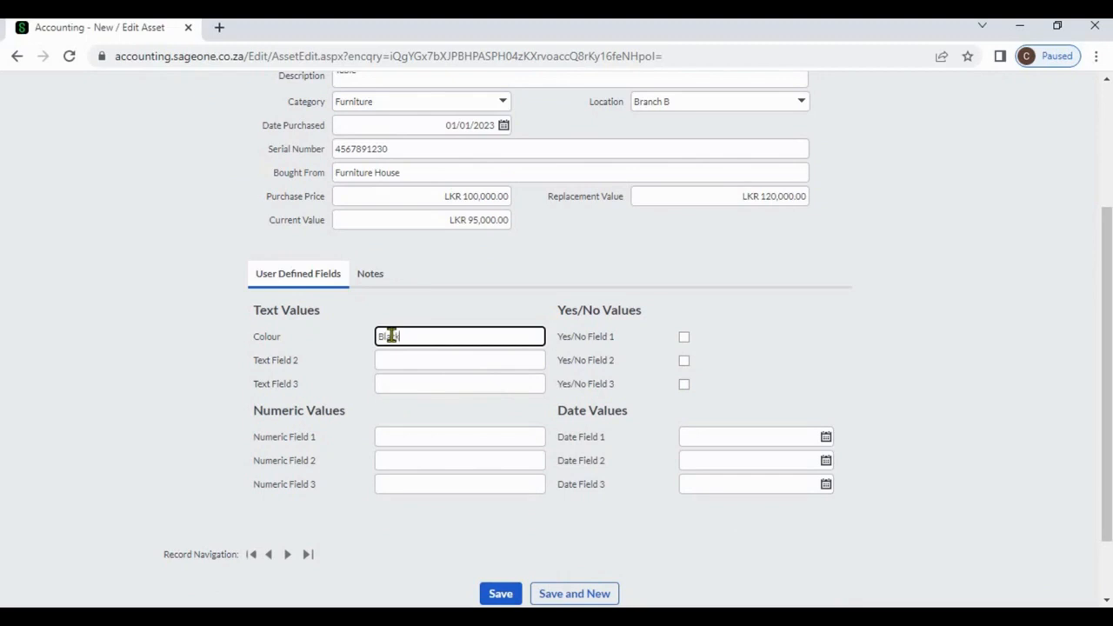
left_click(794, 323)
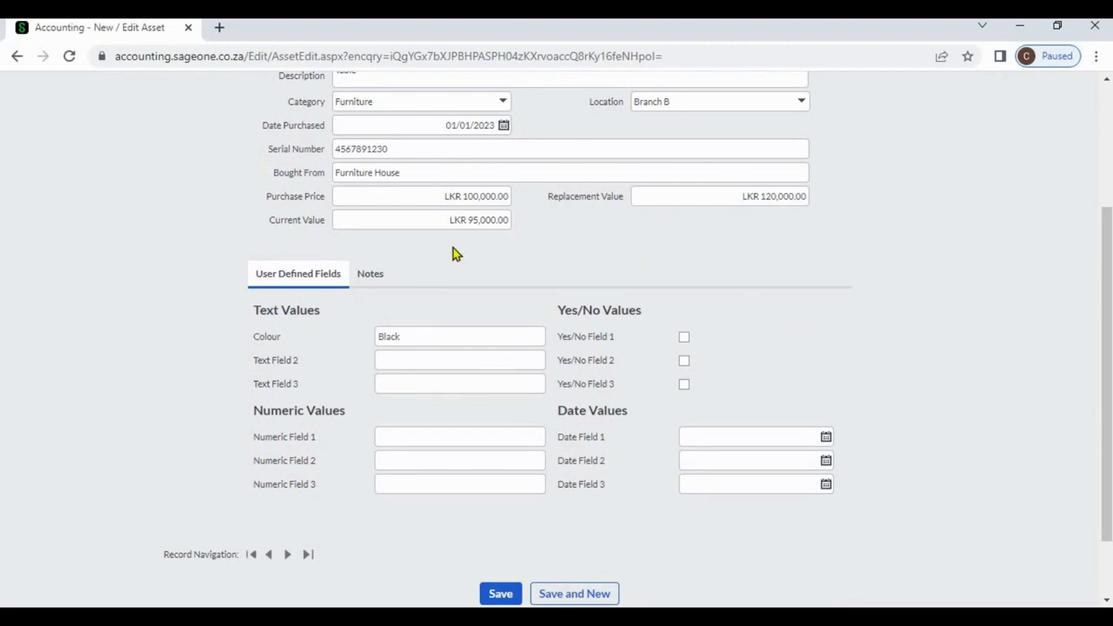
Request an attachment for the asset's note entry dated 18/01/2023 and agree to save the asset first.
left_click(372, 275)
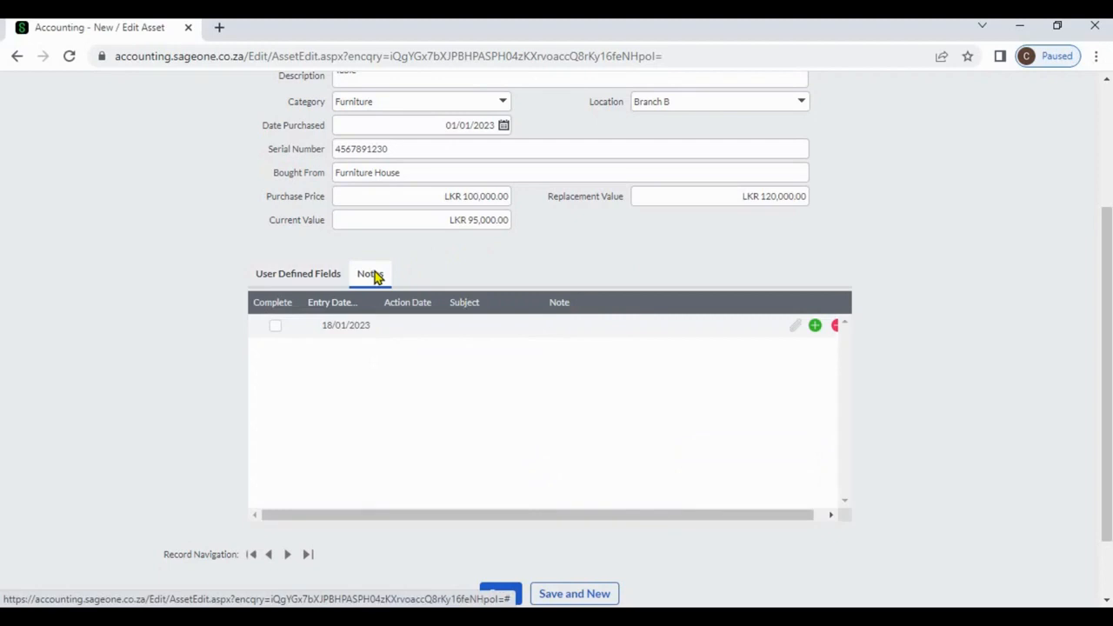
left_click(794, 335)
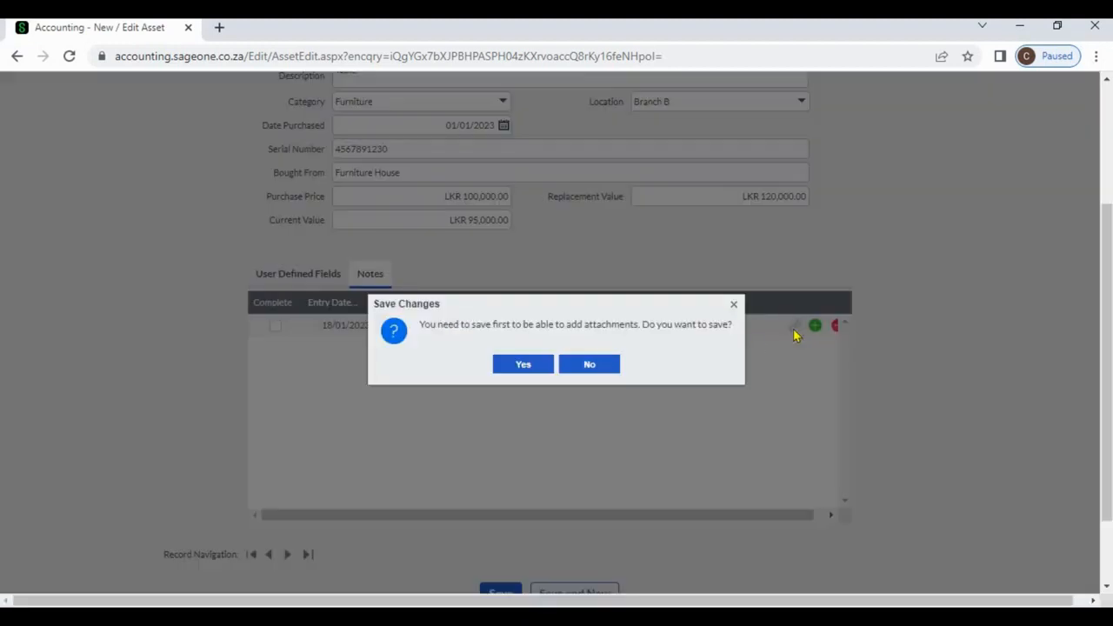
left_click(537, 366)
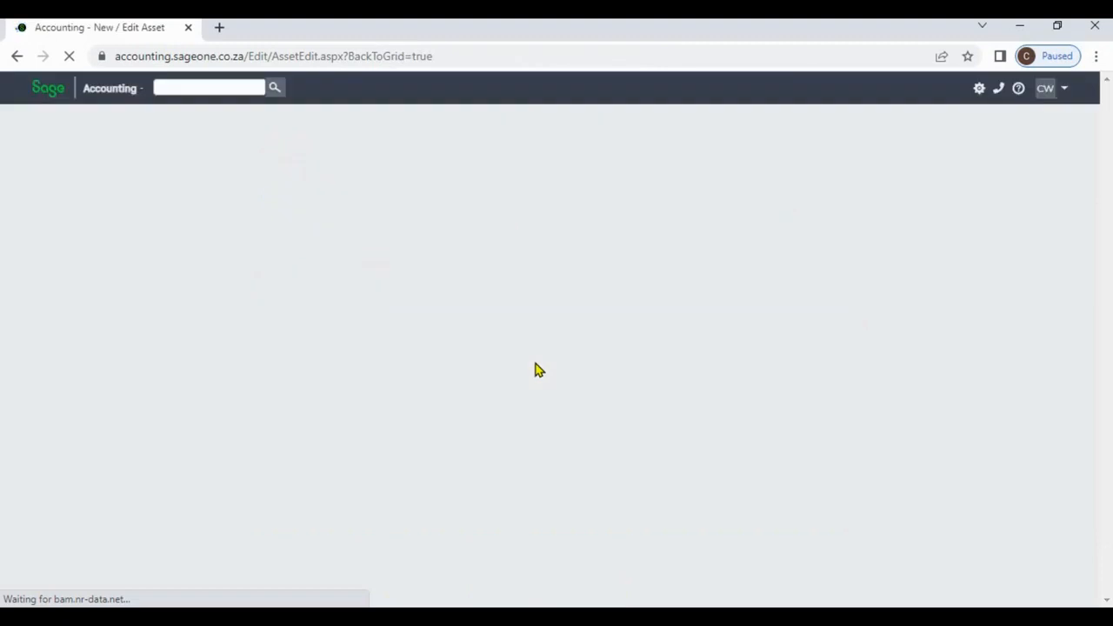
Check the asset's notes and save the completed Table asset record.
left_click(374, 470)
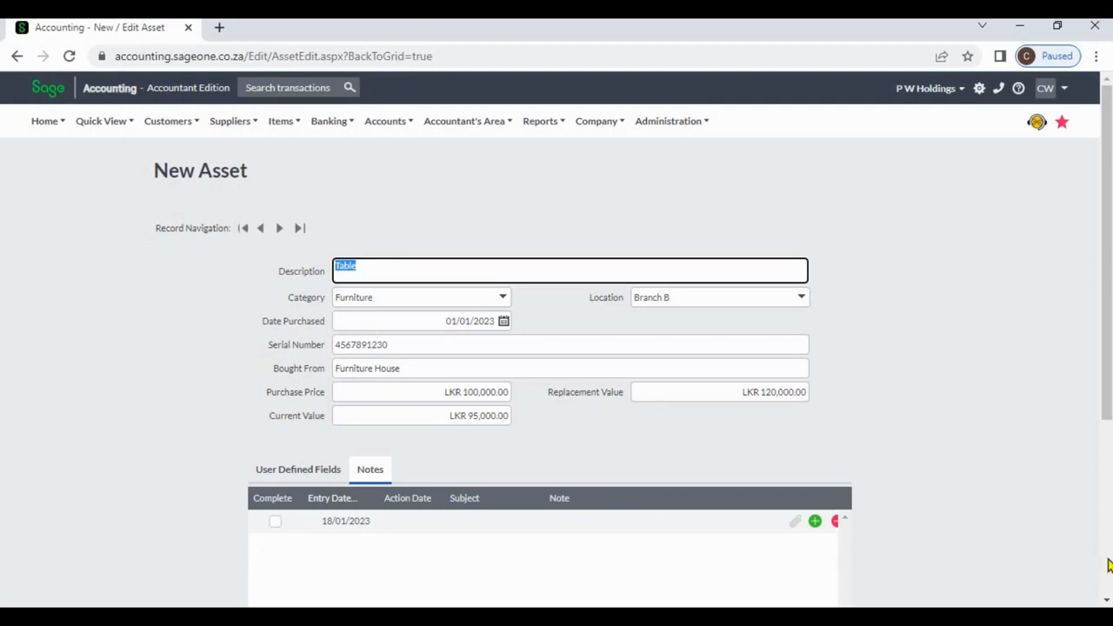
scroll(1108, 565, "down", 3)
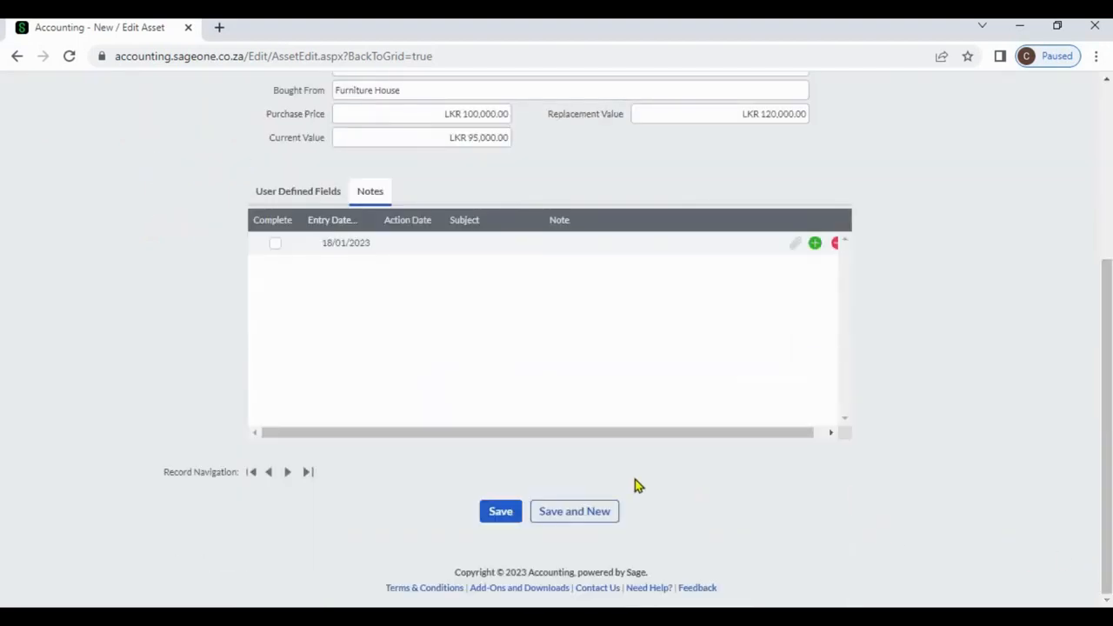
left_click(500, 515)
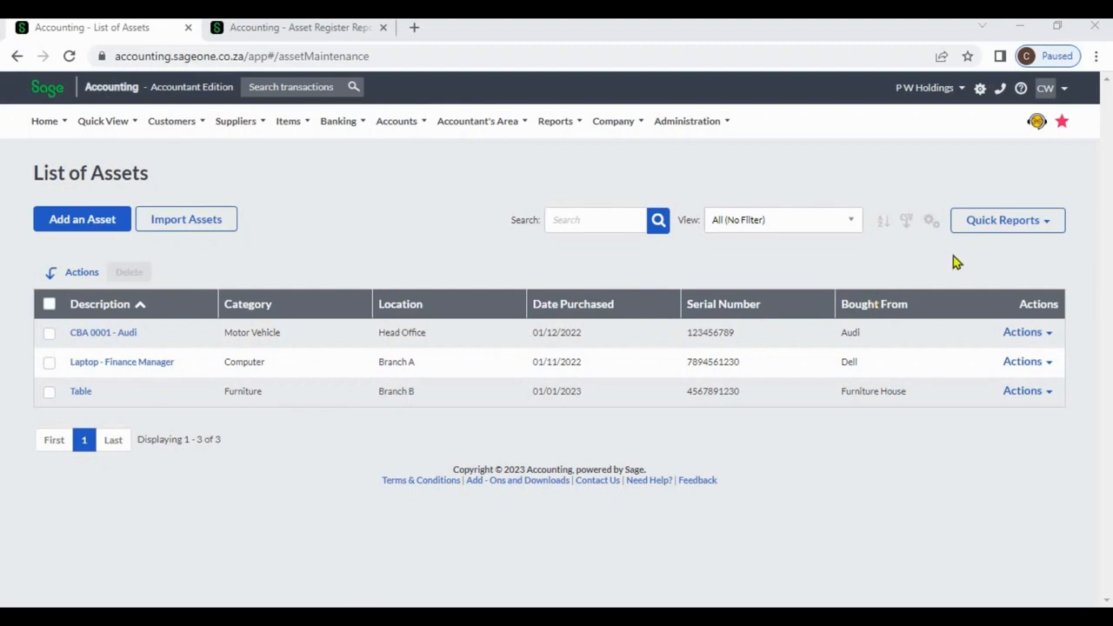
Try adding the Purchase Price column to the asset list grid and discard the change.
left_click(931, 226)
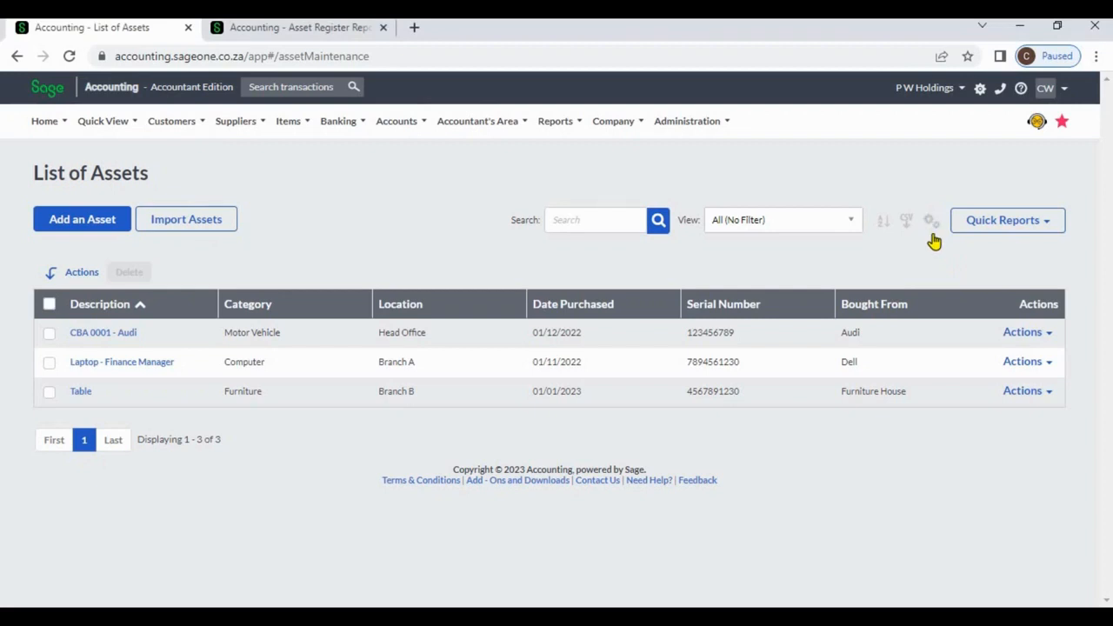
left_click(932, 226)
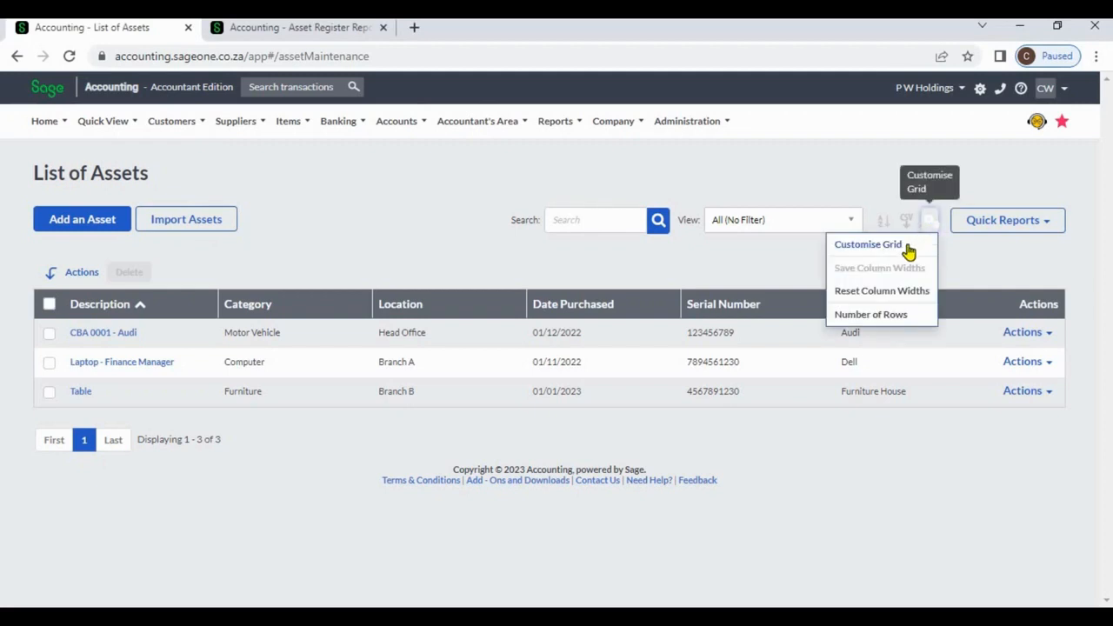
left_click(908, 249)
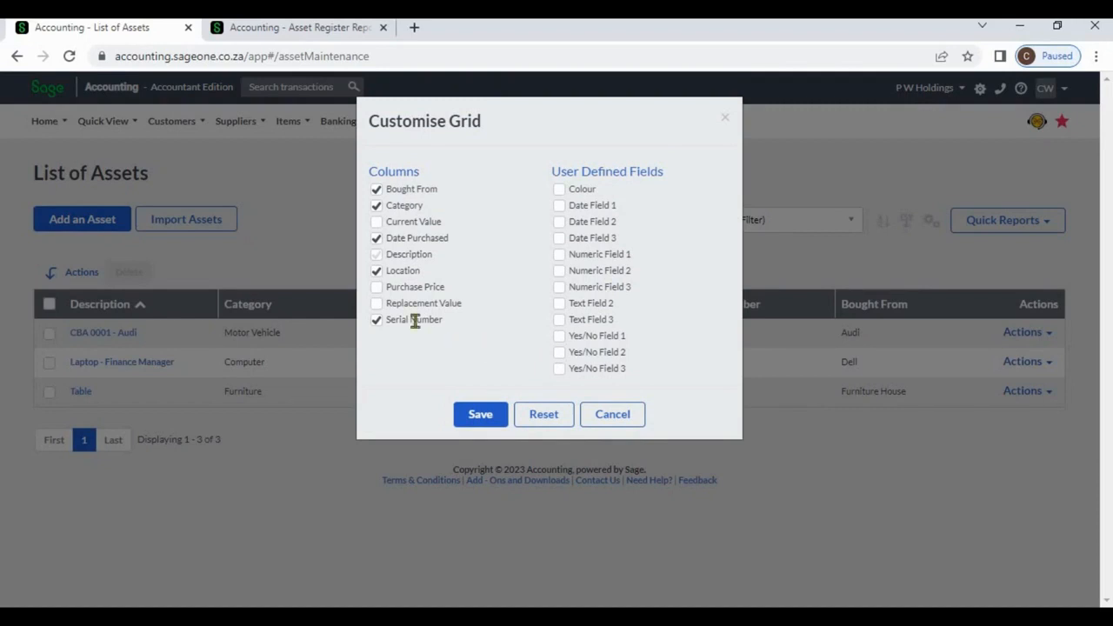
left_click(376, 288)
left_click(620, 415)
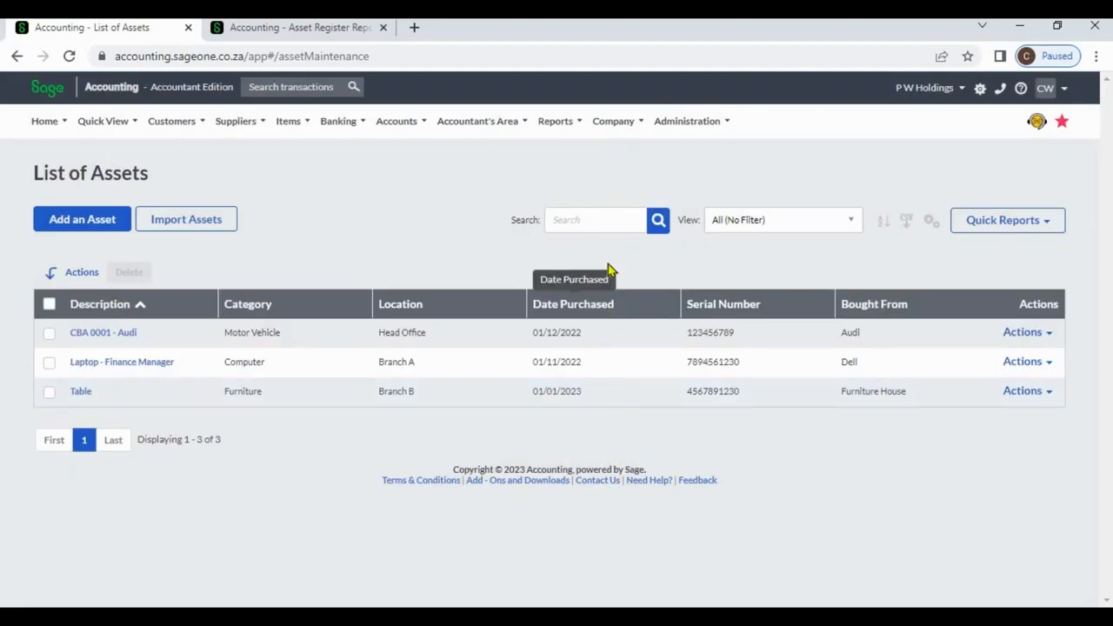
Search the asset list for "laptop", and clear the search to list all assets again.
left_click(584, 223)
left_click(584, 223)
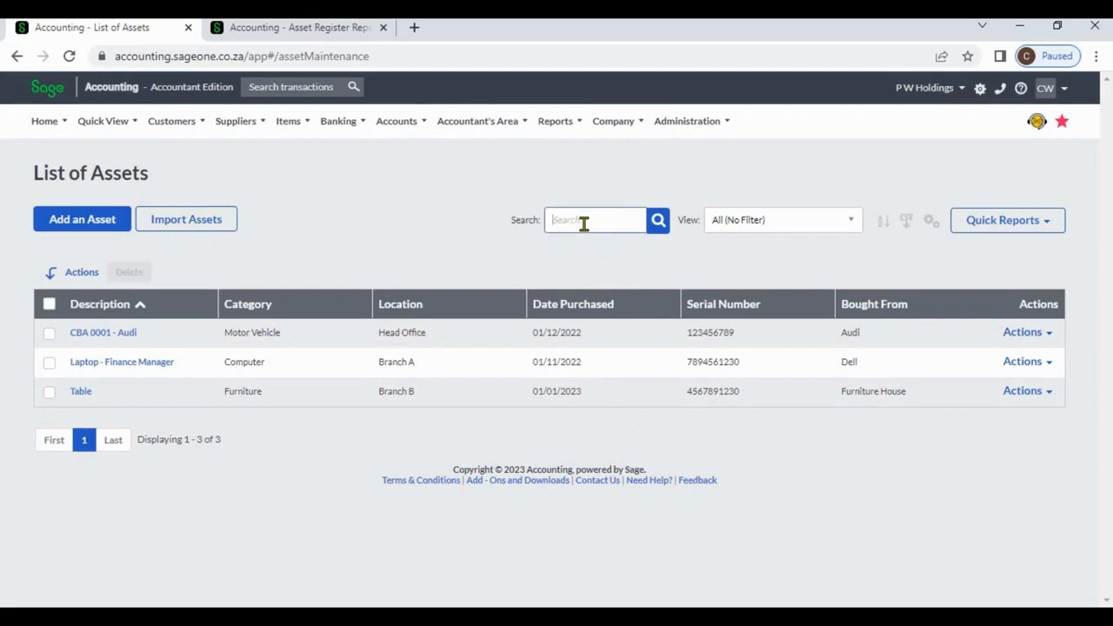
type("laptop")
key("Return")
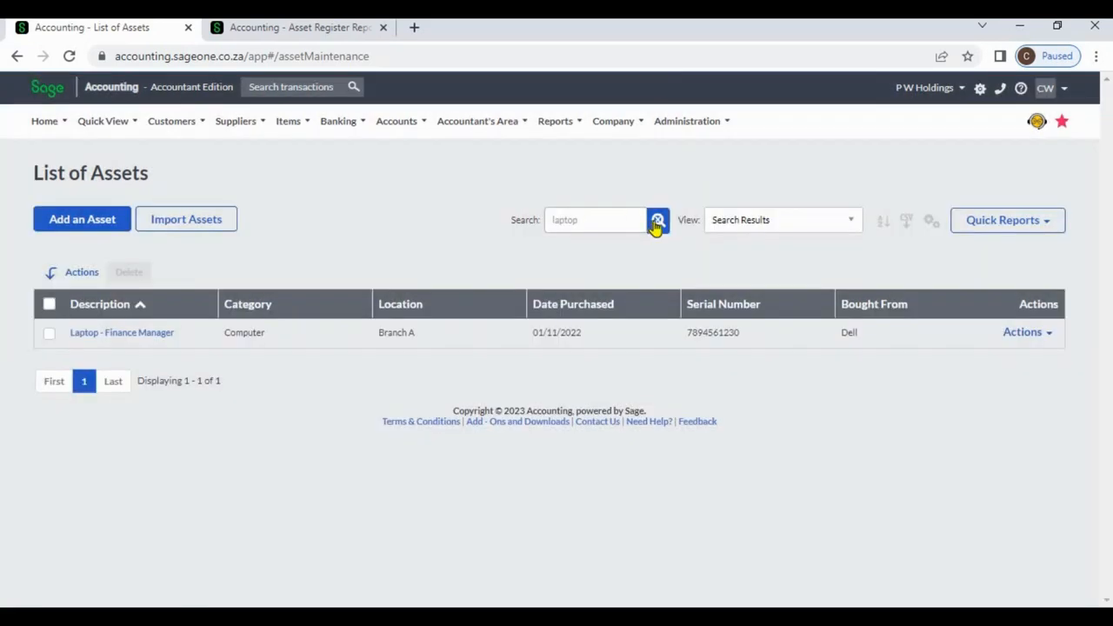
left_click(657, 223)
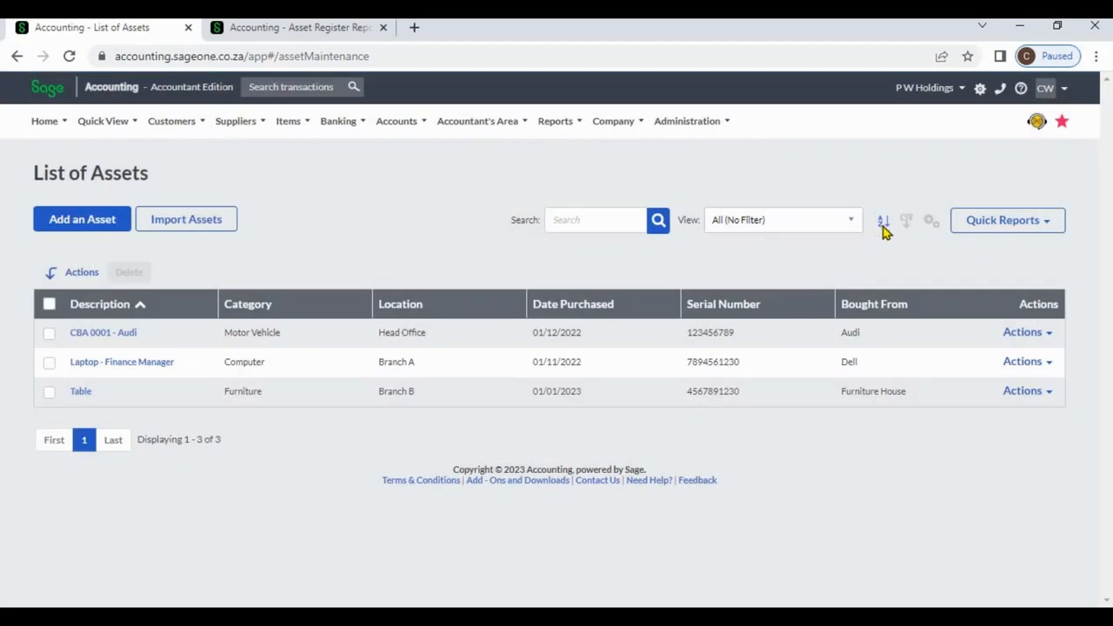
Sort the asset list on two levels, by Category from A to Z and by Date Purchased from oldest to newest.
left_click(881, 225)
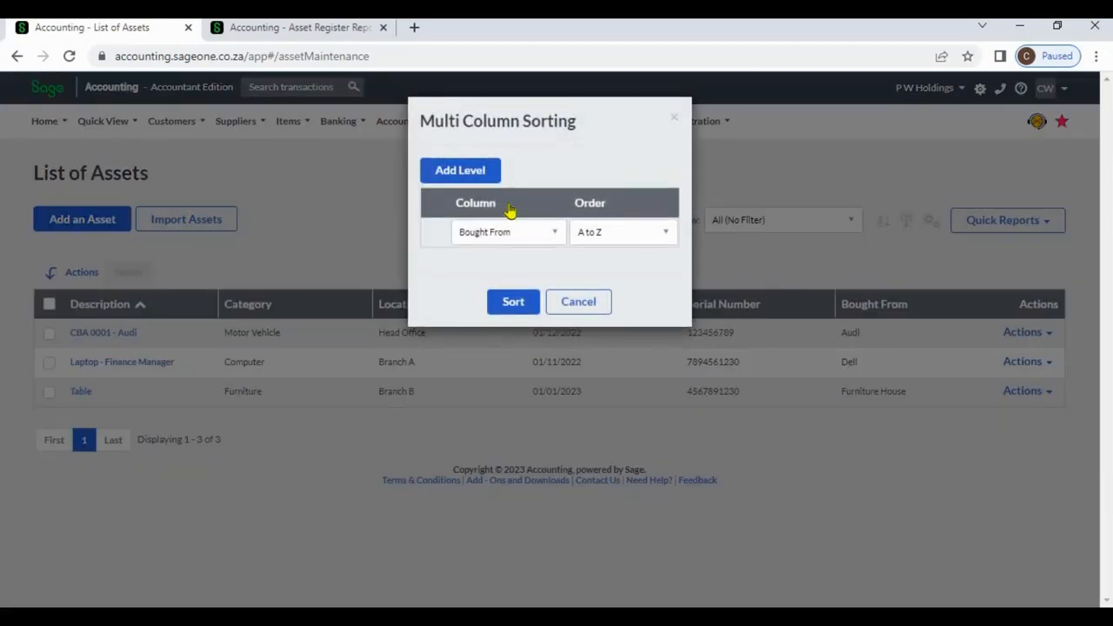
left_click(458, 177)
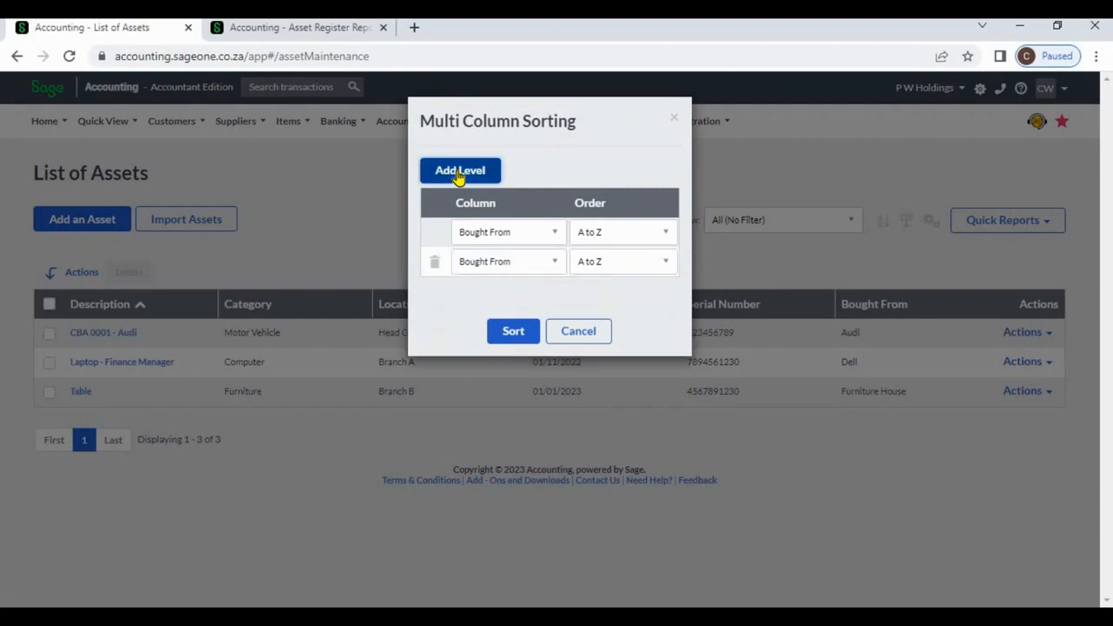
left_click(554, 233)
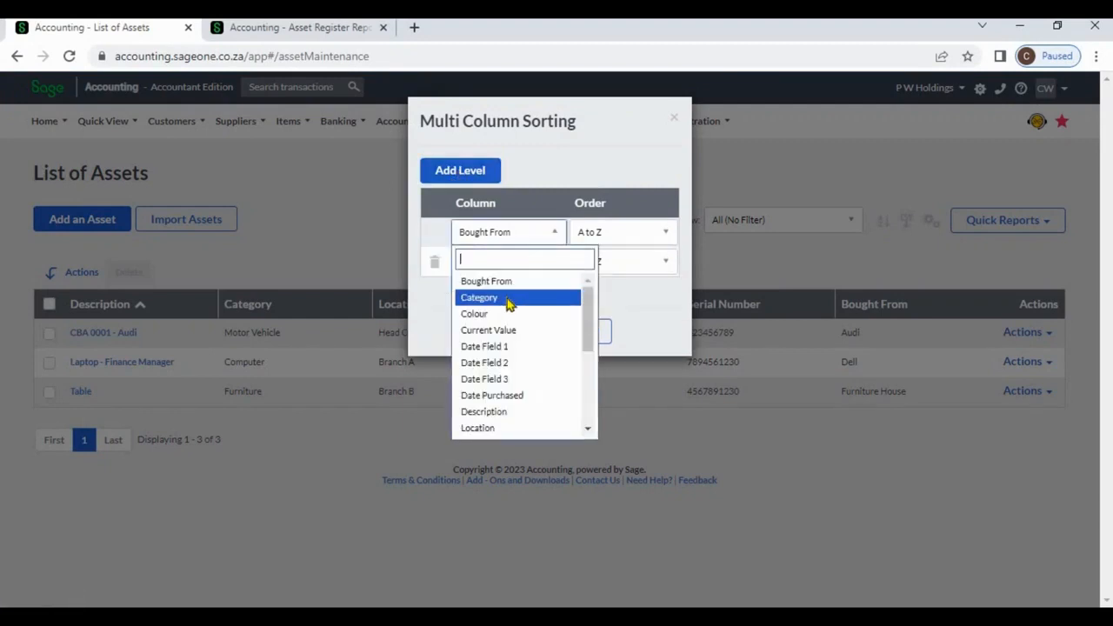
left_click(509, 300)
left_click(551, 265)
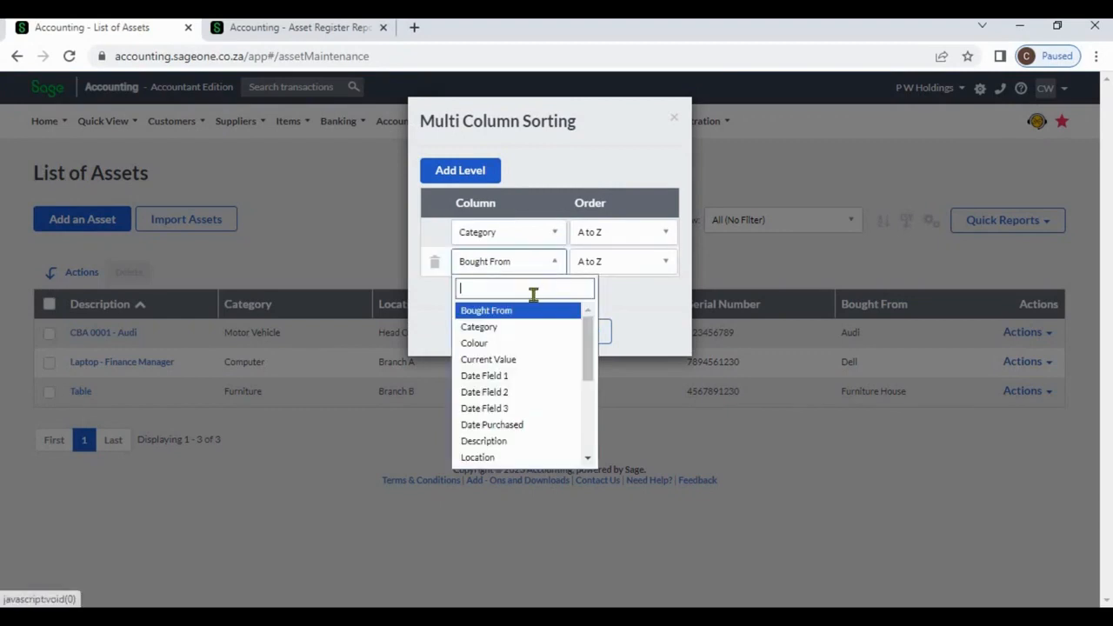
left_click(542, 424)
left_click(520, 339)
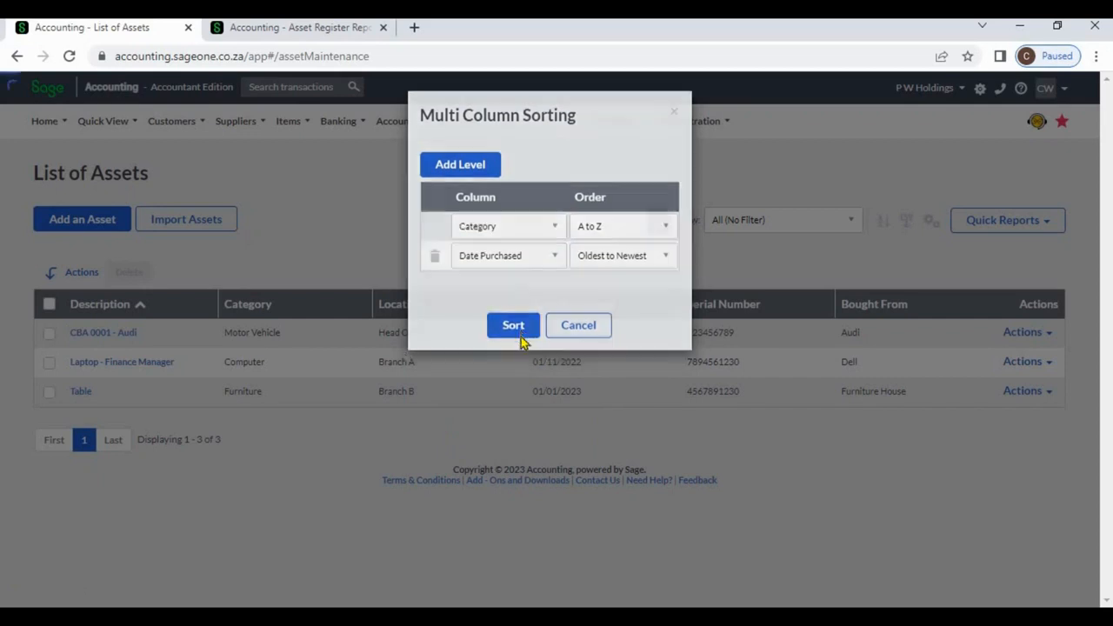